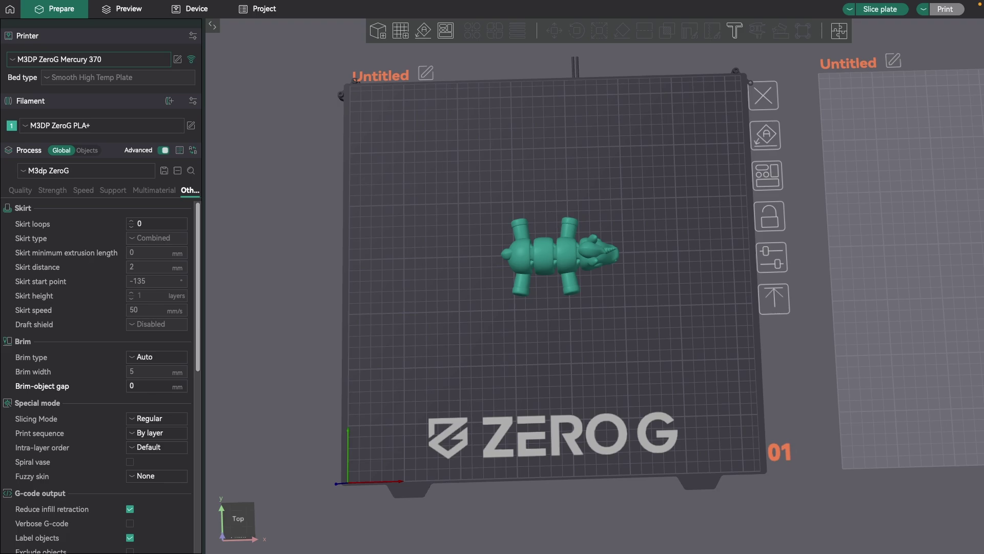
- Bring up the print speed settings and examine the unicorn model on the plate from several angles
{"action": "left_click", "coordinate": [84, 190]}
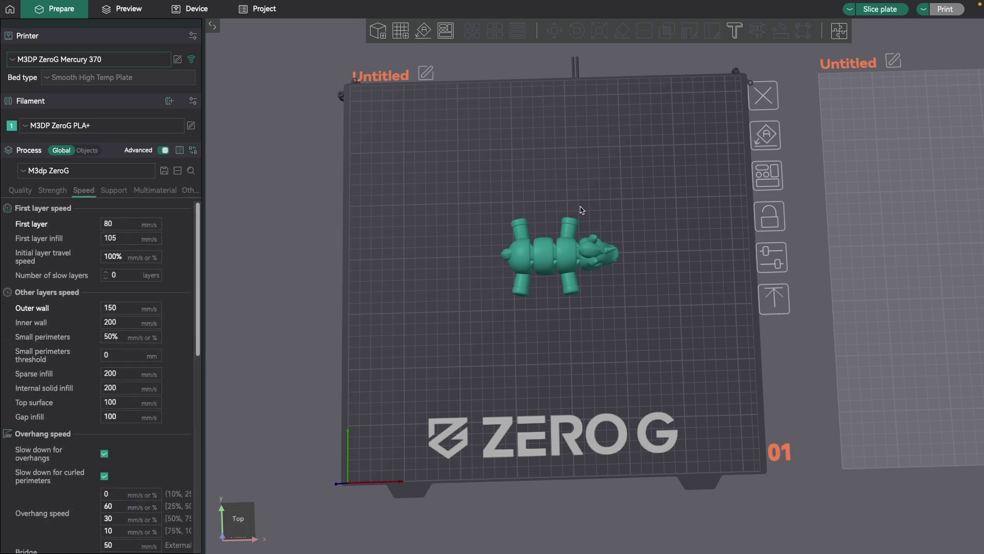
{"action": "left_click_drag", "start_coordinate": [549, 325], "coordinate": [547, 305]}
{"action": "scroll", "coordinate": [547, 304], "scroll_direction": "up", "scroll_amount": 5}
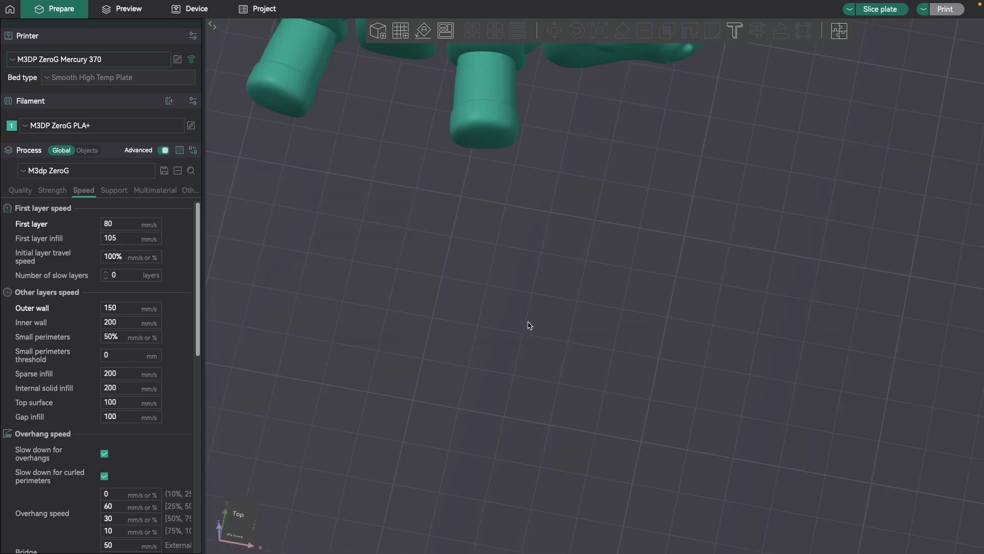
{"action": "scroll", "coordinate": [523, 328], "scroll_direction": "down", "scroll_amount": 5}
{"action": "left_click", "coordinate": [474, 299]}
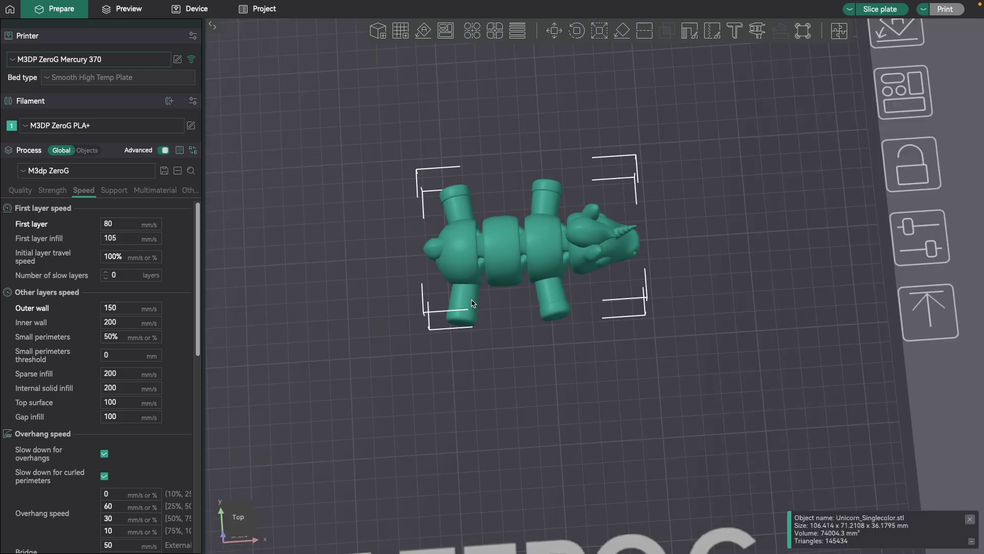
{"action": "left_click_drag", "start_coordinate": [479, 308], "coordinate": [511, 335]}
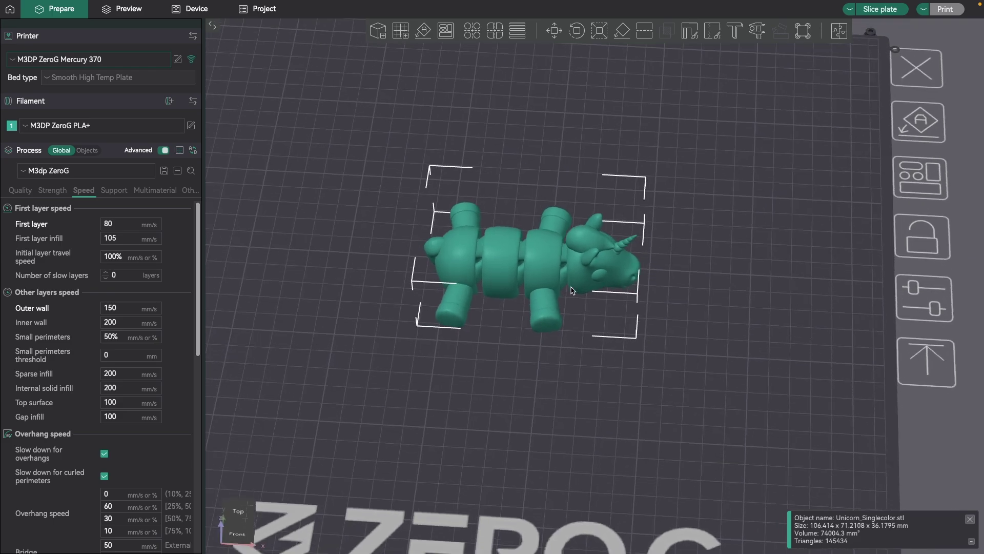
{"action": "left_click", "coordinate": [515, 377]}
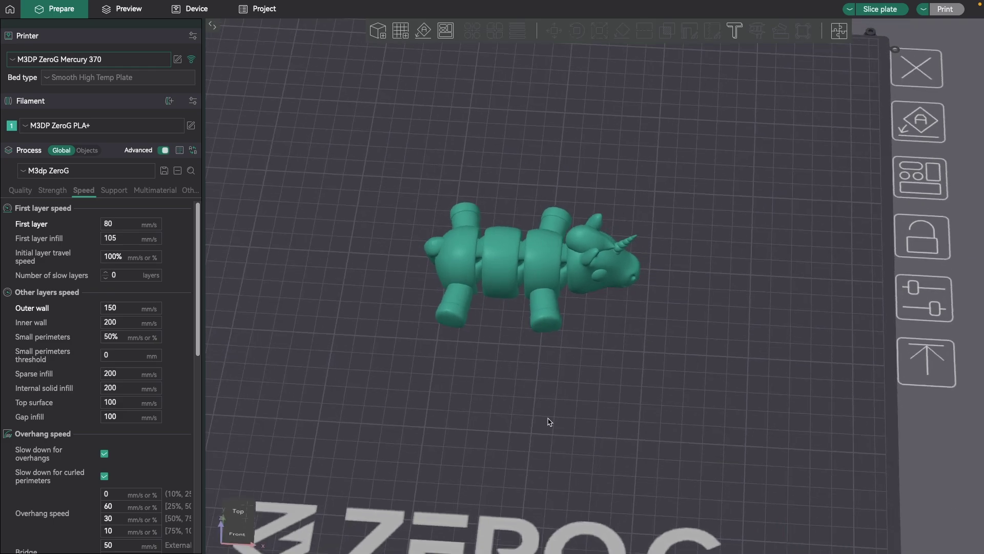
{"action": "key", "text": "ctrl+a"}
{"action": "left_click_drag", "start_coordinate": [565, 495], "coordinate": [502, 398]}
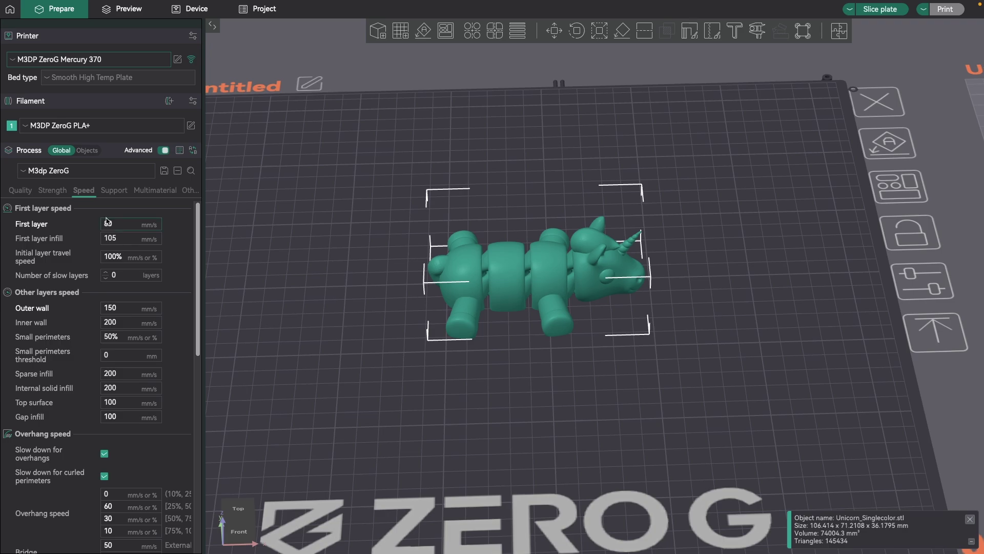
- Set the first layer speed to 30 mm/s
{"action": "double_click", "coordinate": [107, 222]}
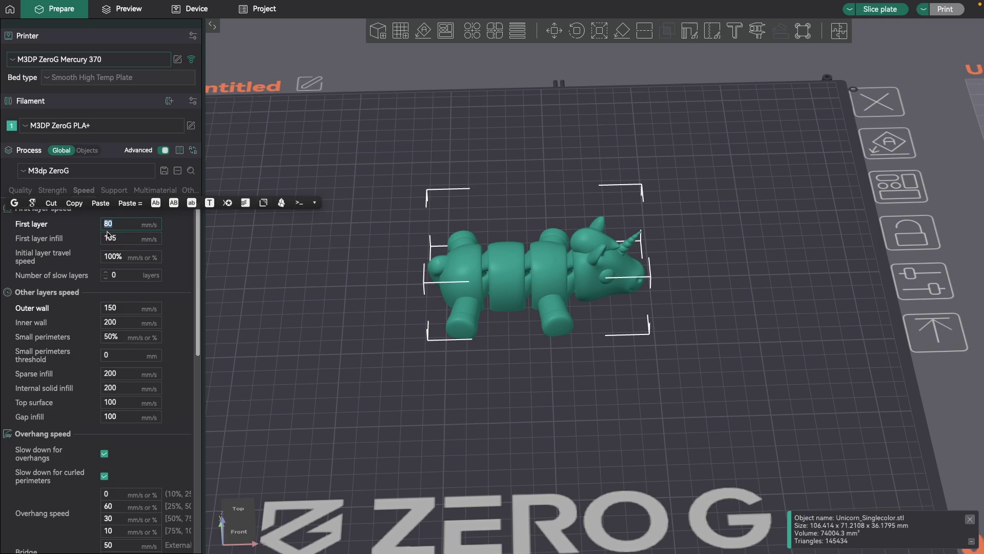
{"action": "type", "text": "30"}
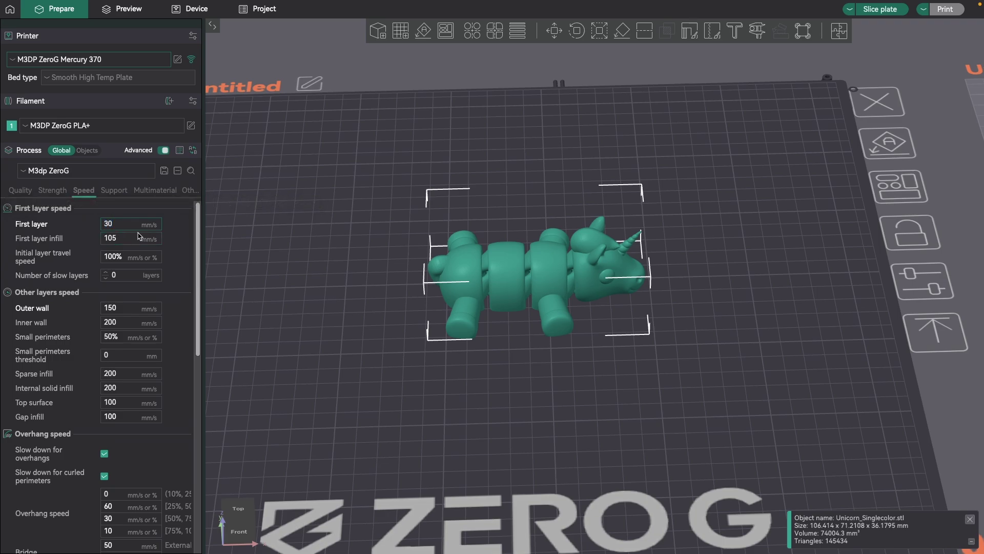
{"action": "left_click", "coordinate": [134, 237]}
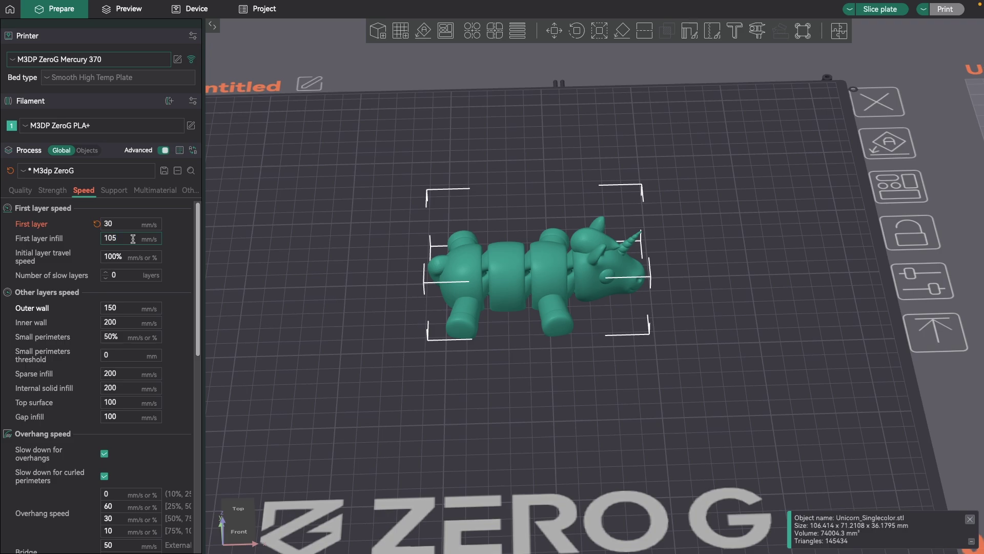
- Change the first layer speed back to 80 mm/s and slice the plate
{"action": "left_click", "coordinate": [118, 224]}
{"action": "left_click_drag", "start_coordinate": [118, 224], "coordinate": [88, 220]}
{"action": "type", "text": "80"}
{"action": "left_click", "coordinate": [878, 9]}
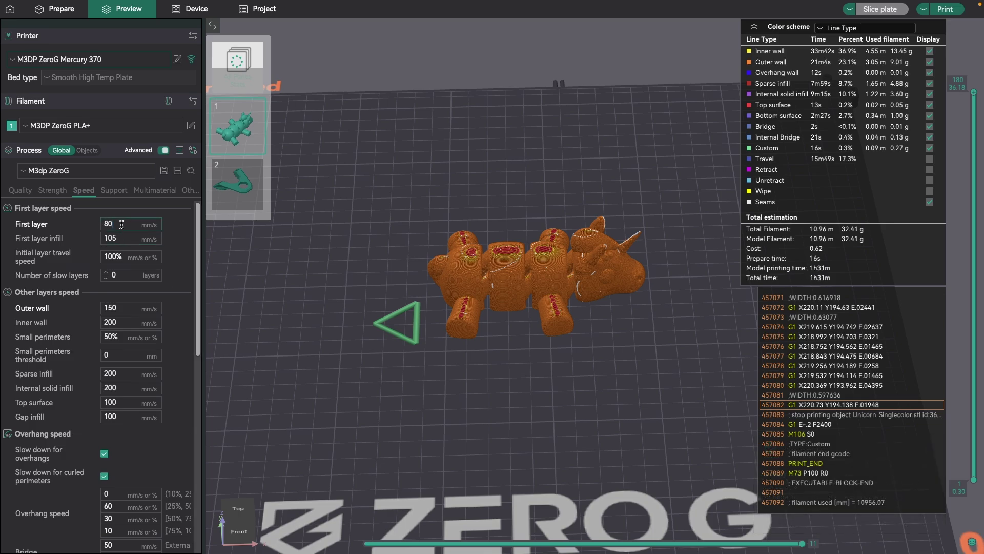
- Set the first layer speed to 30 mm/s and slice the plate again
{"action": "left_click_drag", "start_coordinate": [121, 223], "coordinate": [77, 224]}
{"action": "type", "text": "30"}
{"action": "key", "text": "Return"}
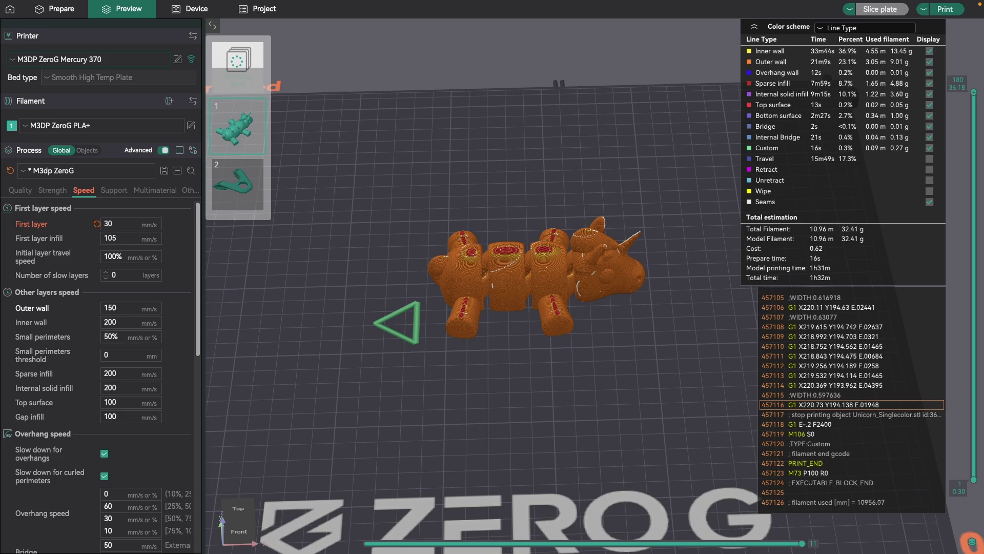
- Return to the plate preparation view and look through the available calibration tests
{"action": "key", "text": "ctrl+Tab"}
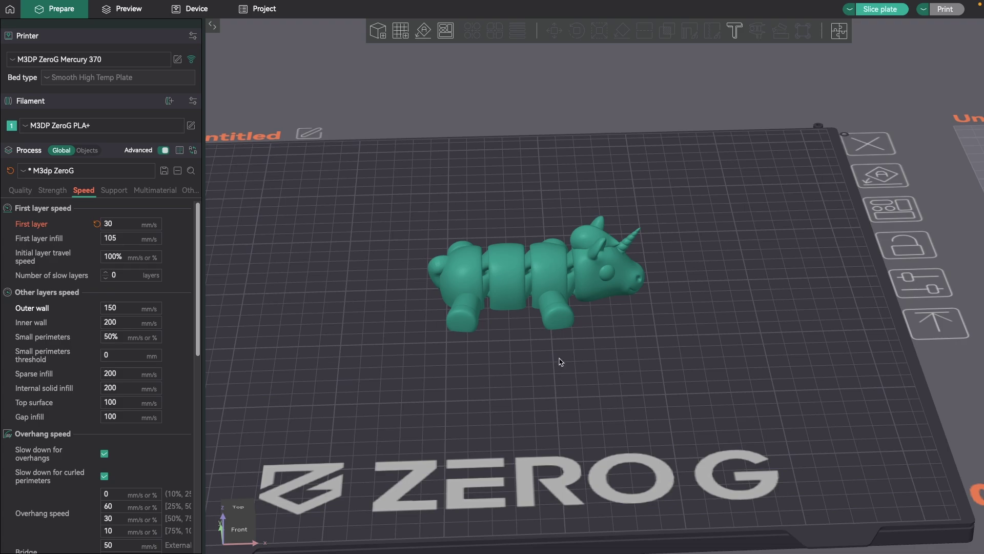
{"action": "mouse_move", "coordinate": [165, 4]}
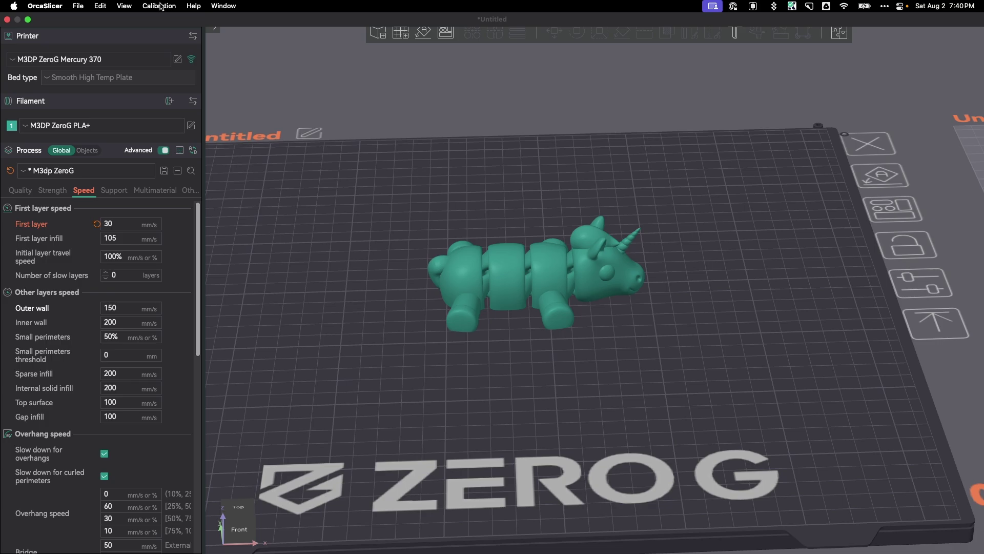
{"action": "left_click", "coordinate": [159, 5]}
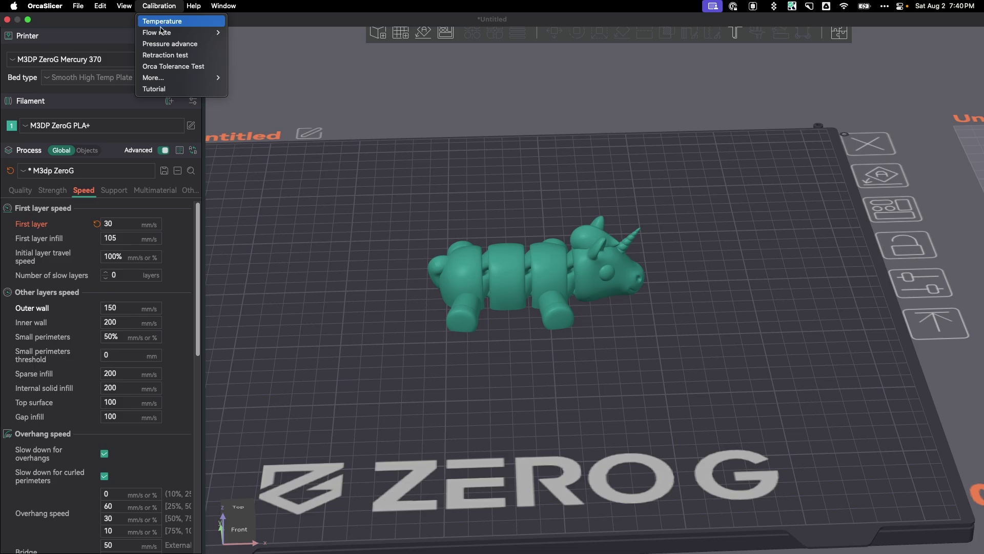
{"action": "left_click", "coordinate": [407, 268]}
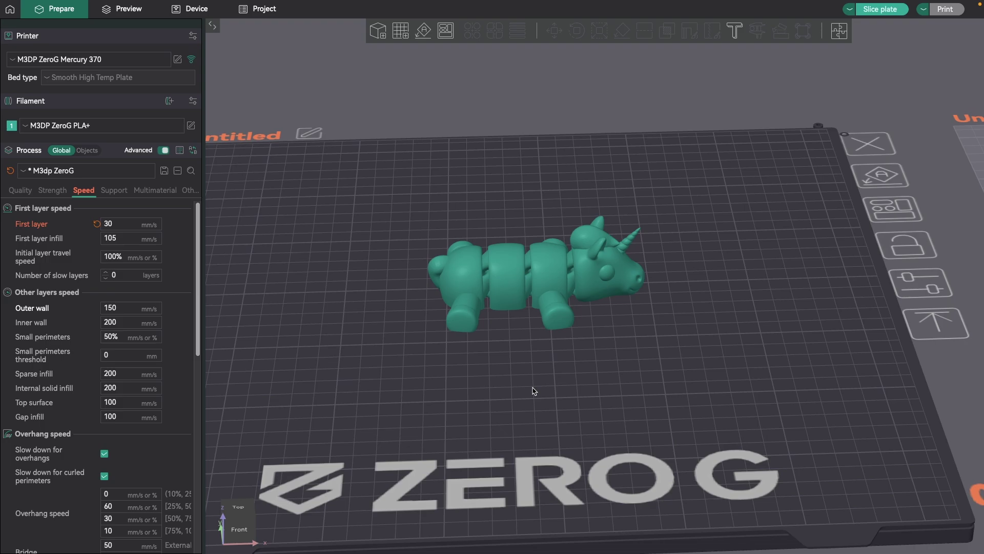
{"action": "left_click_drag", "start_coordinate": [603, 353], "coordinate": [606, 357]}
{"action": "key", "text": "0"}
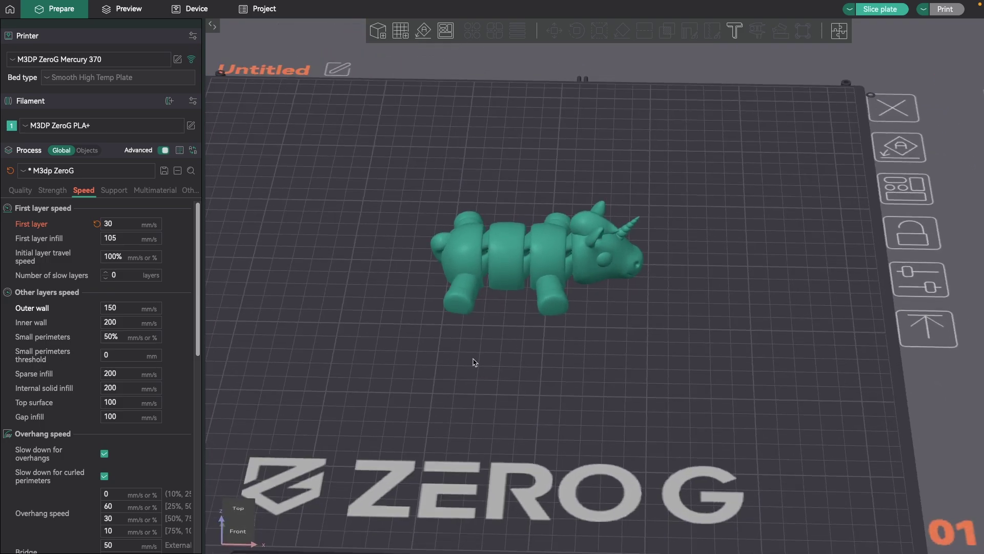
{"action": "key", "text": "z"}
{"action": "left_click_drag", "start_coordinate": [521, 361], "coordinate": [589, 404]}
{"action": "scroll", "coordinate": [588, 404], "scroll_direction": "down", "scroll_amount": 1}
{"action": "scroll", "coordinate": [584, 404], "scroll_direction": "down", "scroll_amount": 3}
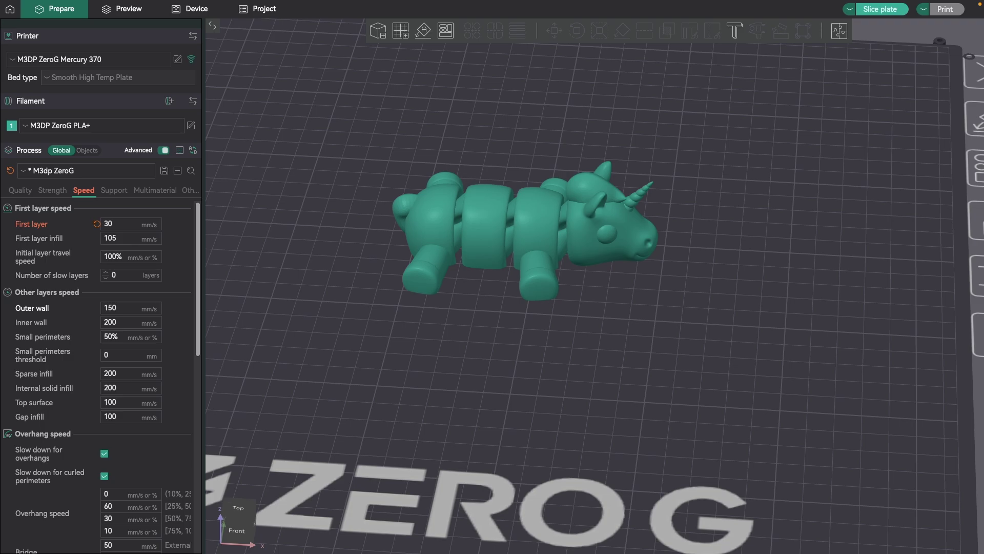
- Review the quality settings, the filament's flow ratio and pressure advance, and the flow rate calibration options
{"action": "left_click", "coordinate": [20, 191]}
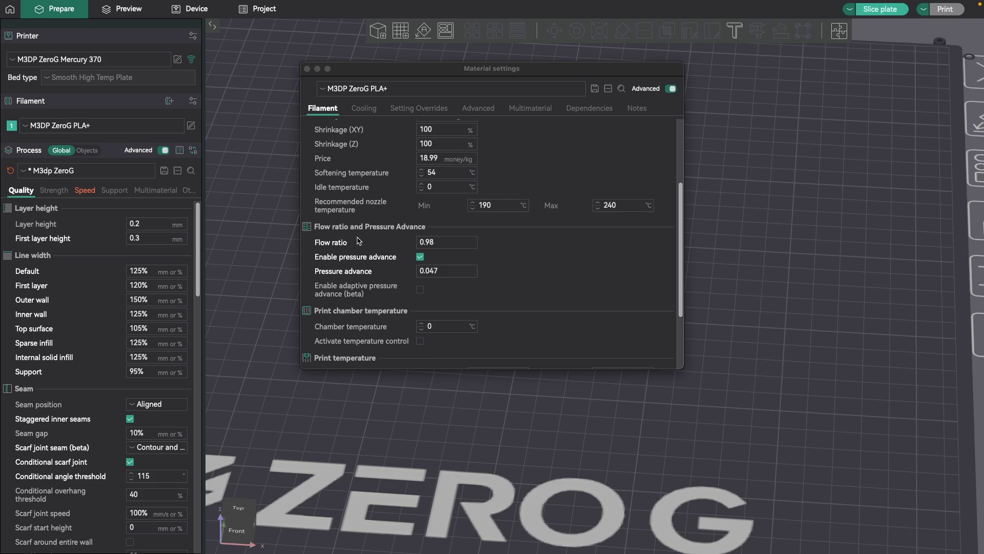
{"action": "left_click", "coordinate": [306, 68]}
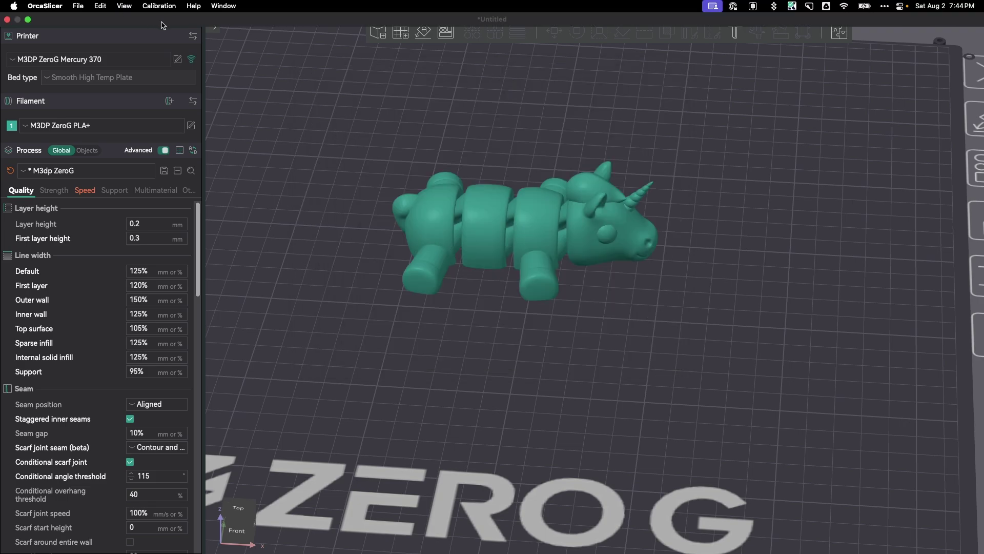
{"action": "left_click", "coordinate": [158, 5]}
{"action": "mouse_move", "coordinate": [174, 34]}
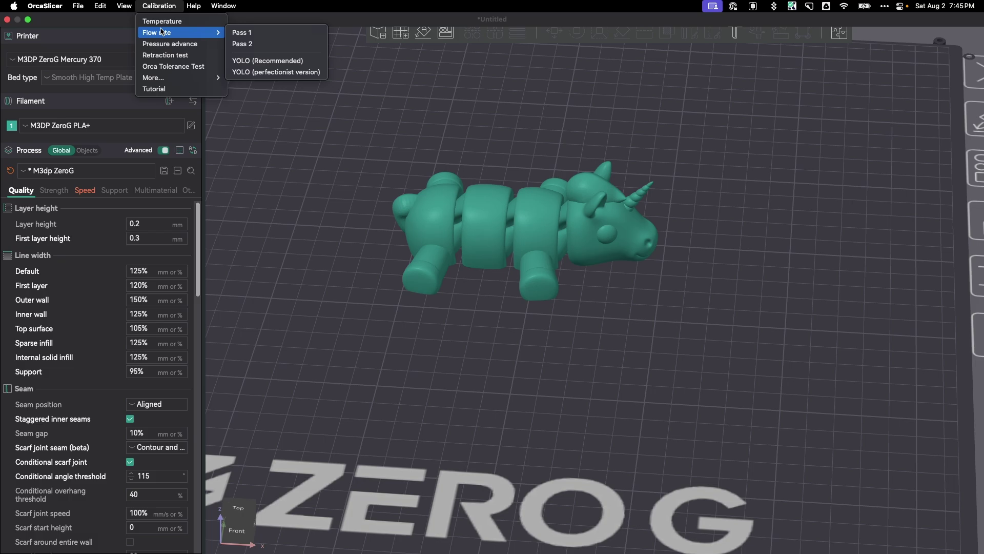
- Set the first layer height to 0.24 mm and review the wall generator and surface settings
{"action": "left_click", "coordinate": [199, 71]}
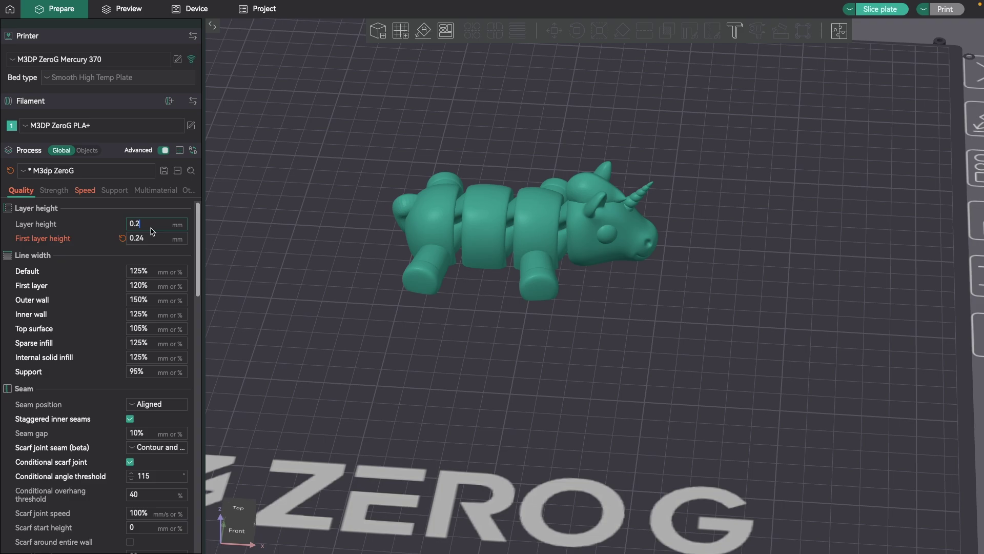
{"action": "key", "text": "Return"}
{"action": "left_click_drag", "start_coordinate": [198, 251], "coordinate": [188, 414]}
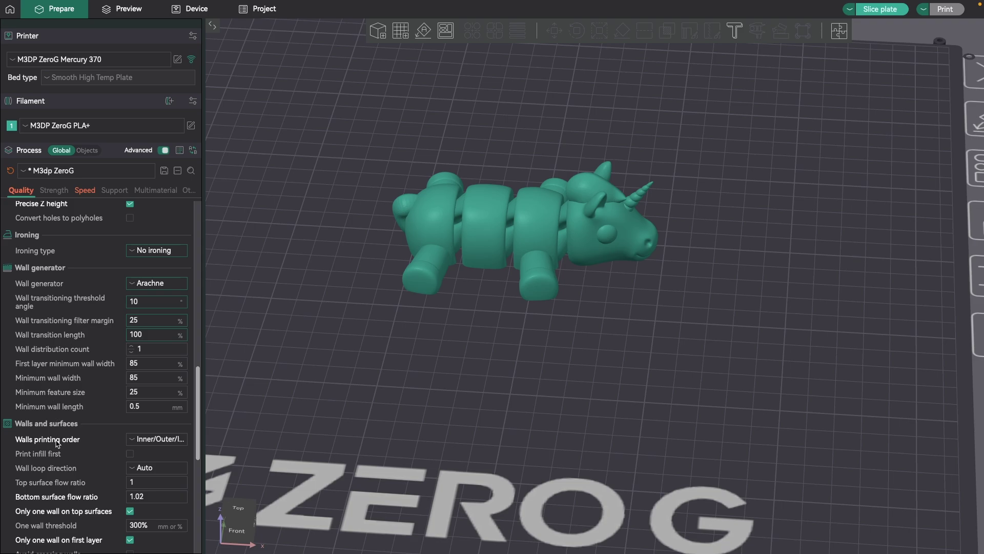
{"action": "scroll", "coordinate": [191, 462], "scroll_direction": "down", "scroll_amount": 3}
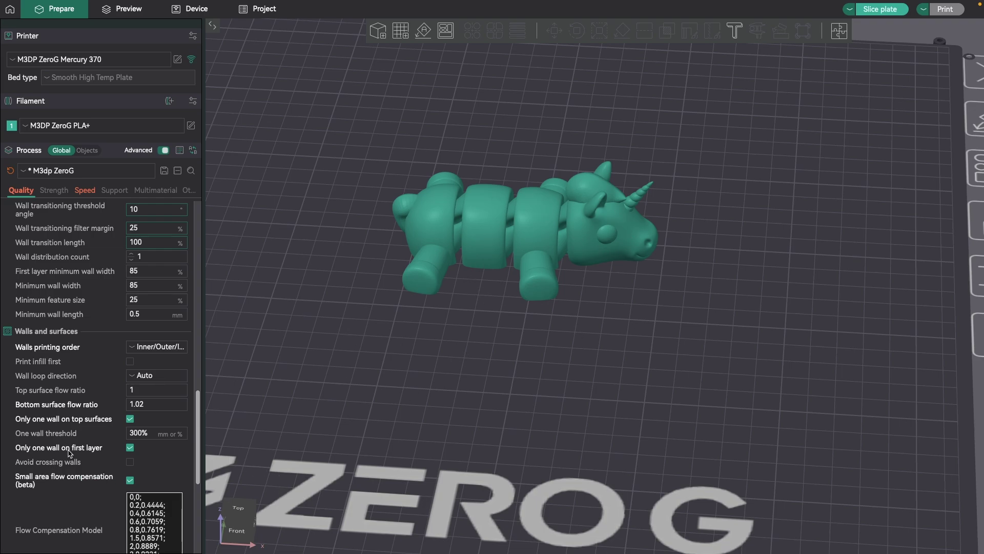
- Examine the unicorn model on the plate from above, both at a distance and close up
{"action": "scroll", "coordinate": [441, 369], "scroll_direction": "down", "scroll_amount": 10}
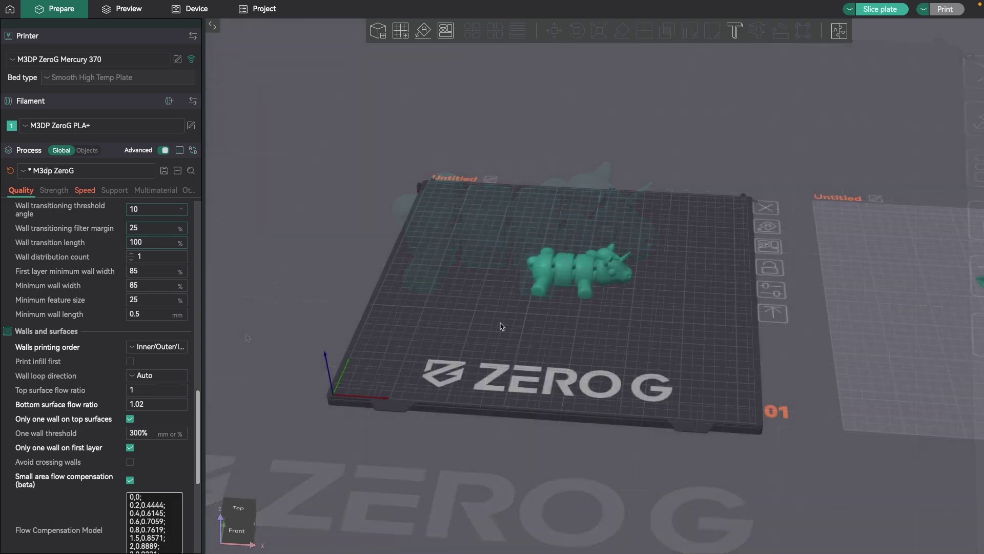
{"action": "scroll", "coordinate": [567, 313], "scroll_direction": "up", "scroll_amount": 3}
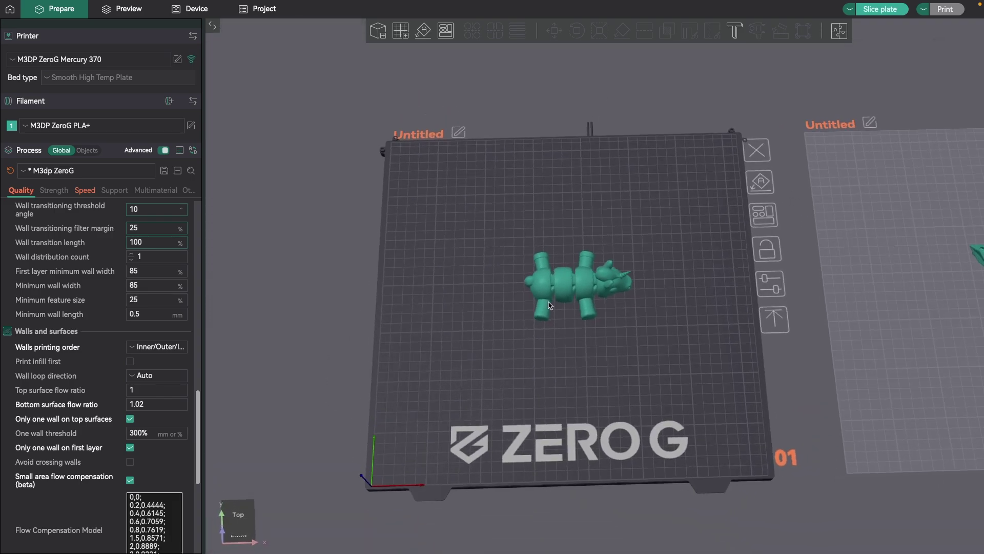
{"action": "scroll", "coordinate": [563, 323], "scroll_direction": "up", "scroll_amount": 5}
{"action": "scroll", "coordinate": [533, 308], "scroll_direction": "down", "scroll_amount": 3}
{"action": "scroll", "coordinate": [528, 357], "scroll_direction": "up", "scroll_amount": 6}
{"action": "scroll", "coordinate": [527, 358], "scroll_direction": "down", "scroll_amount": 5}
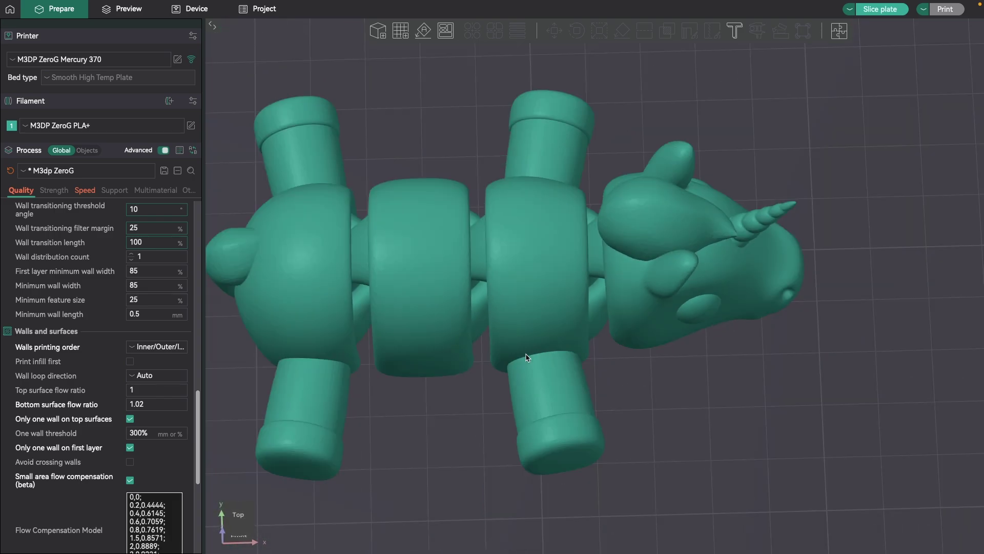
{"action": "scroll", "coordinate": [530, 323], "scroll_direction": "down", "scroll_amount": 2}
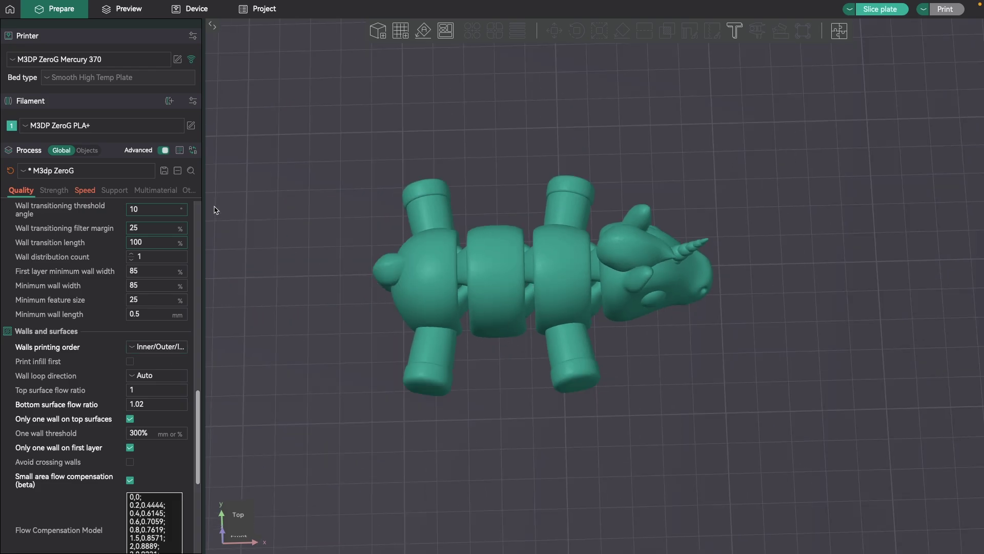
- Set the brim type to Outer brim only and slice the plate
{"action": "left_click", "coordinate": [189, 190]}
{"action": "scroll", "coordinate": [125, 236], "scroll_direction": "up", "scroll_amount": 6}
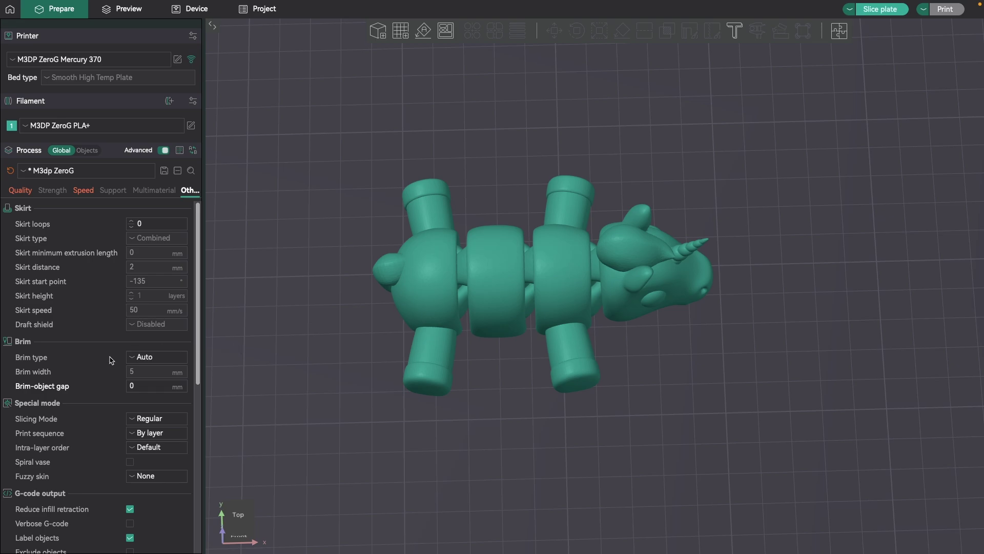
{"action": "left_click", "coordinate": [134, 357]}
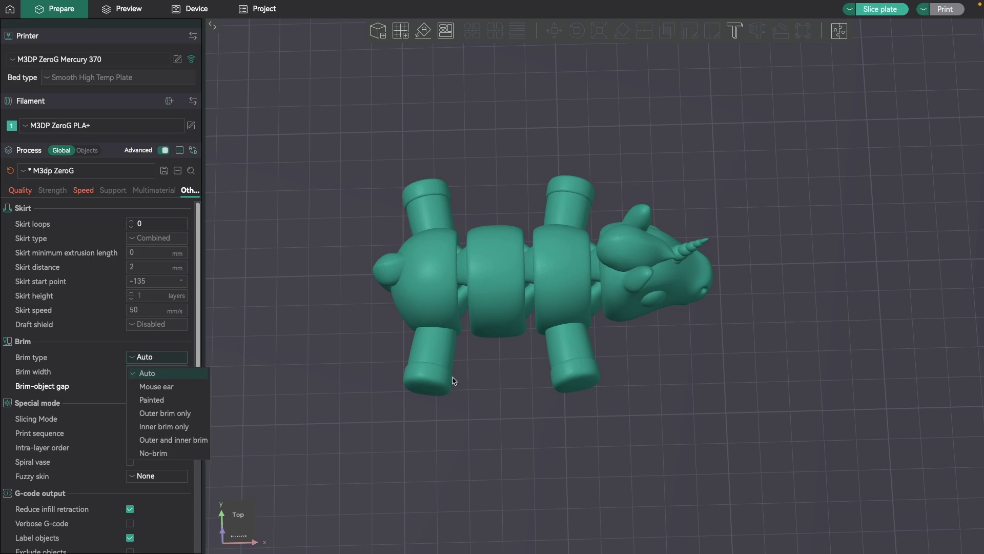
{"action": "left_click", "coordinate": [156, 414]}
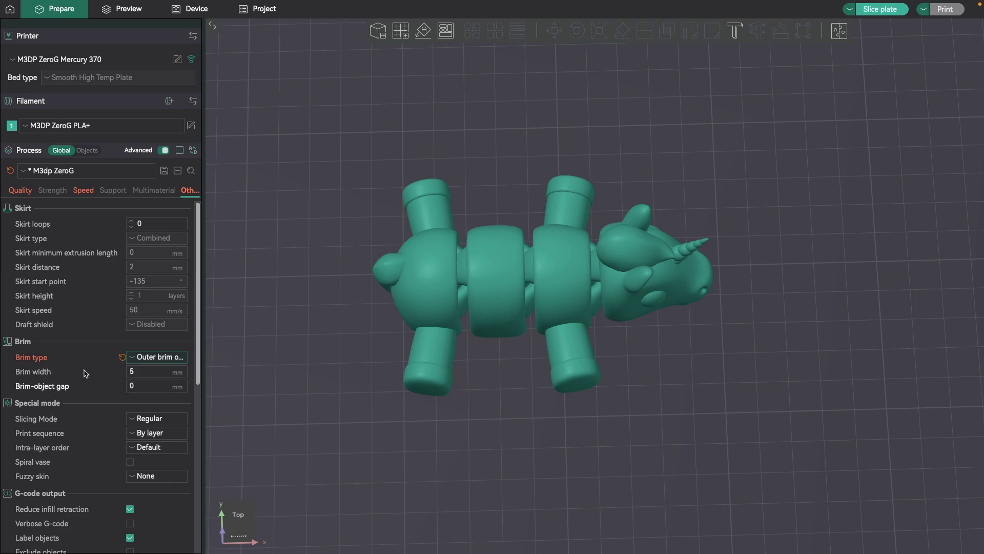
{"action": "left_click", "coordinate": [876, 10]}
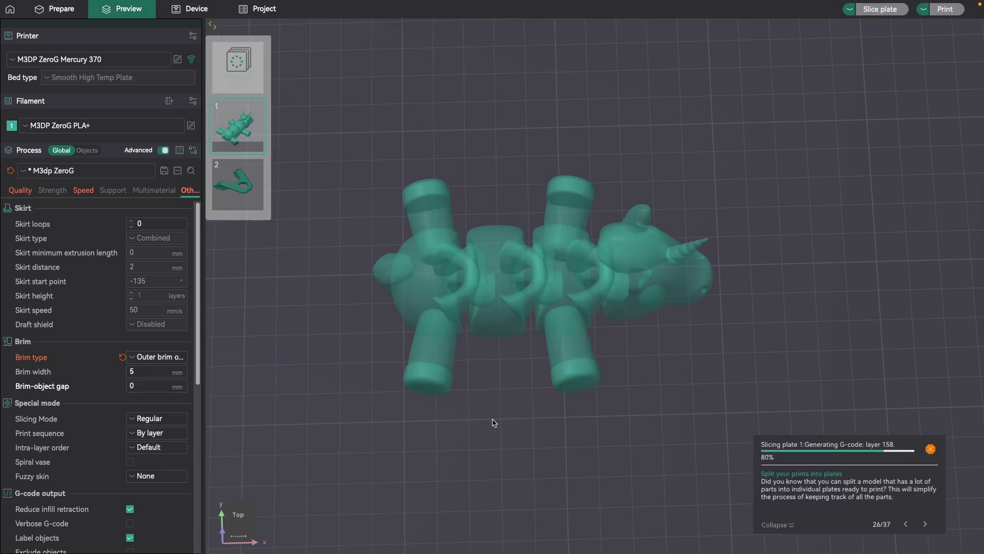
- Examine the sliced brim around the unicorn from below and from above
{"action": "left_click_drag", "start_coordinate": [495, 419], "coordinate": [500, 319]}
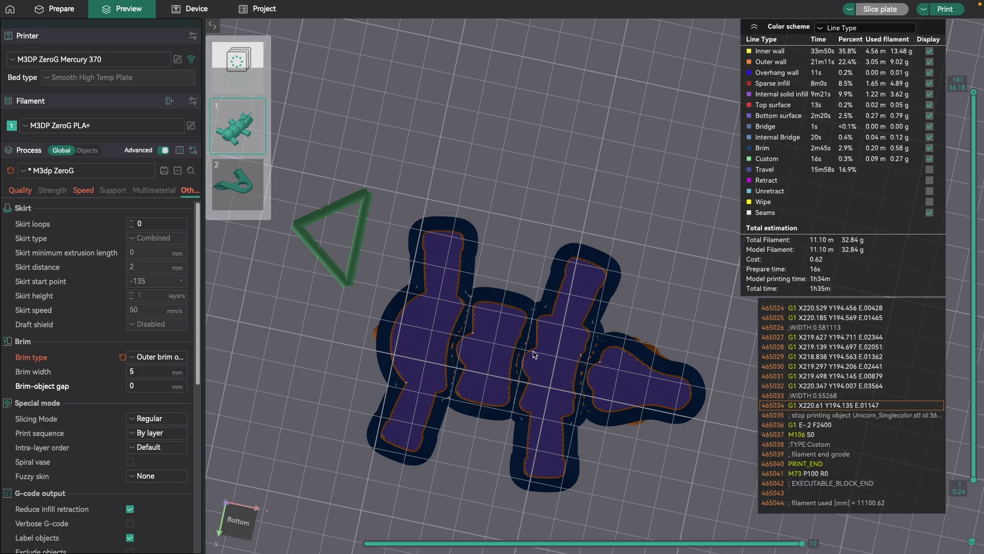
{"action": "left_click_drag", "start_coordinate": [496, 275], "coordinate": [482, 329]}
{"action": "key", "text": "1"}
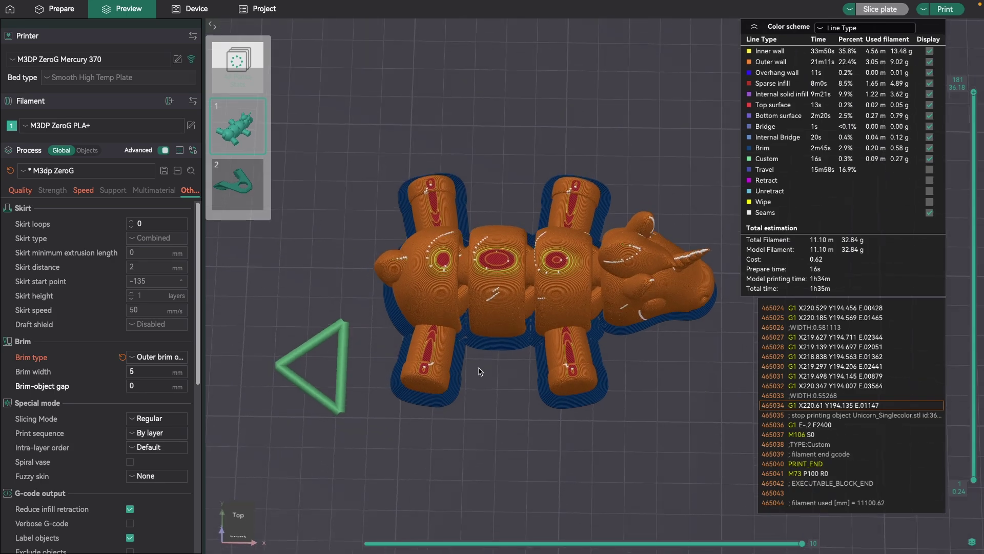
- Set the brim type to Painted
{"action": "left_click", "coordinate": [133, 358]}
{"action": "left_click", "coordinate": [134, 403]}
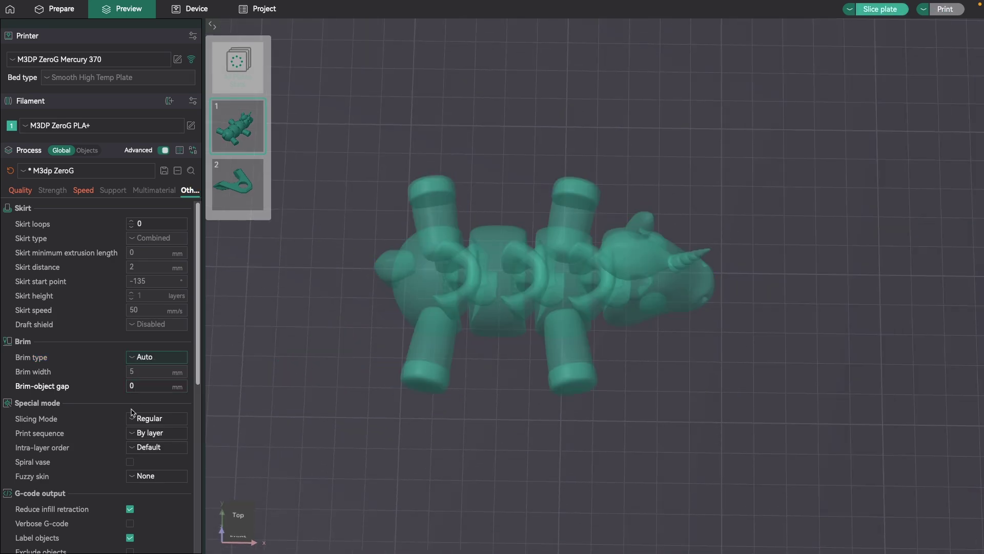
{"action": "left_click", "coordinate": [154, 357]}
{"action": "left_click", "coordinate": [148, 403]}
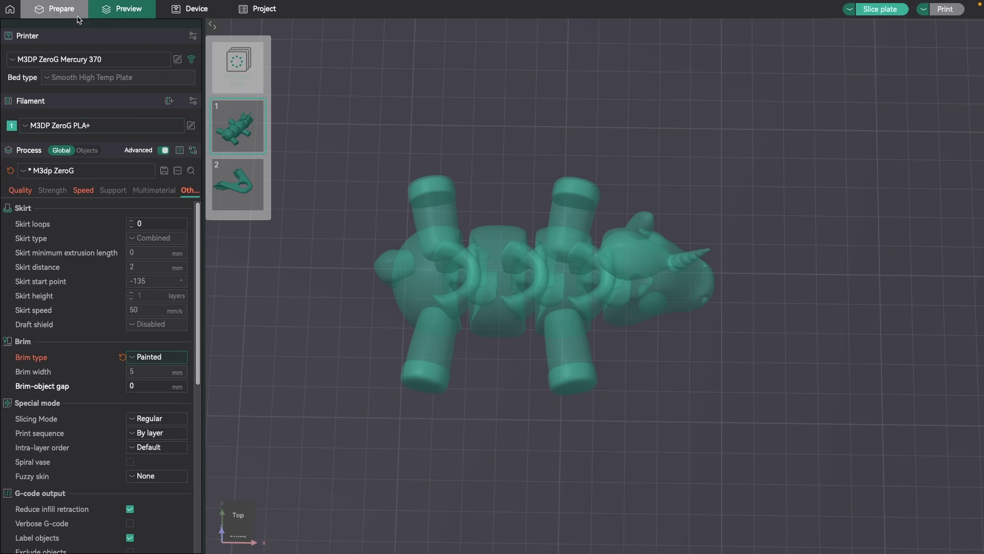
- Open the unicorn for editing with the Brim Ears tool and auto-generate its brim ear points
{"action": "left_click", "coordinate": [42, 11]}
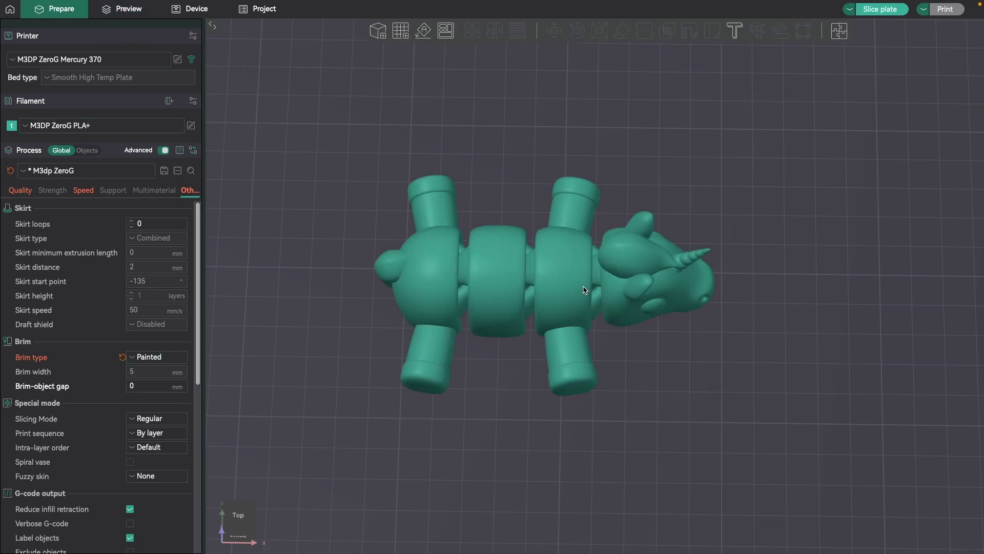
{"action": "left_click", "coordinate": [566, 276]}
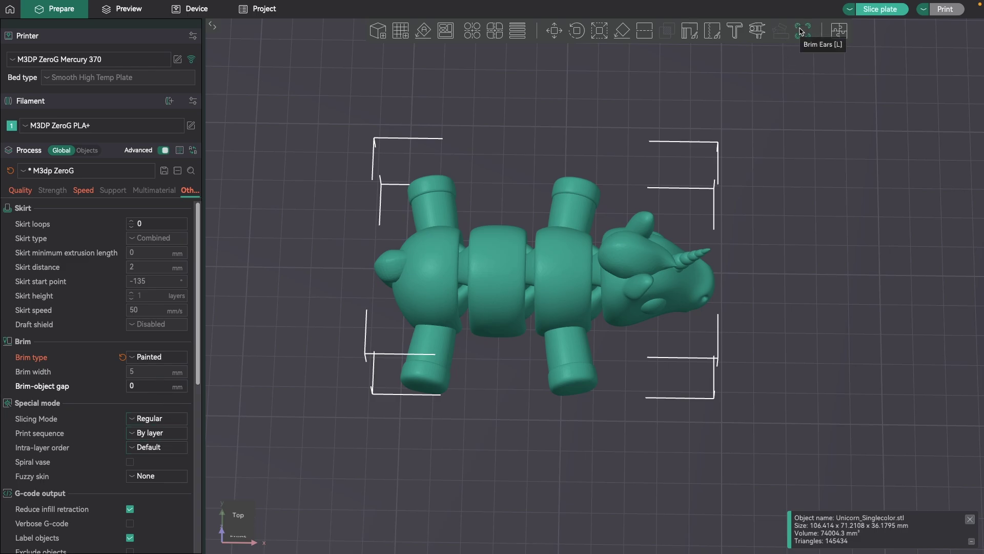
{"action": "left_click", "coordinate": [801, 31]}
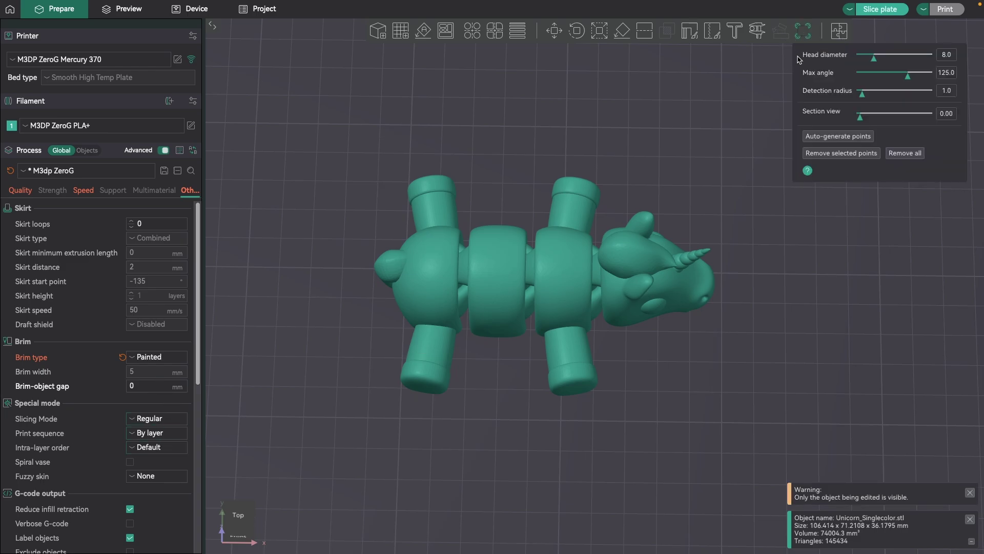
{"action": "left_click", "coordinate": [844, 140]}
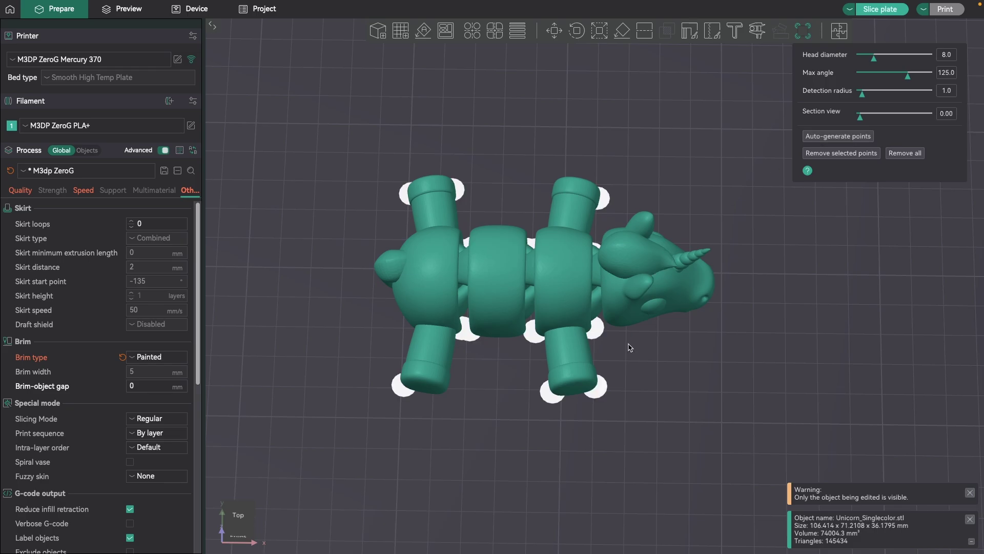
- Remove all brim ears from the unicorn and auto-generate the points again
{"action": "mouse_move", "coordinate": [601, 423]}
{"action": "left_mouse_down"}
{"action": "mouse_move", "coordinate": [590, 330]}
{"action": "mouse_move", "coordinate": [597, 423]}
{"action": "left_mouse_up"}
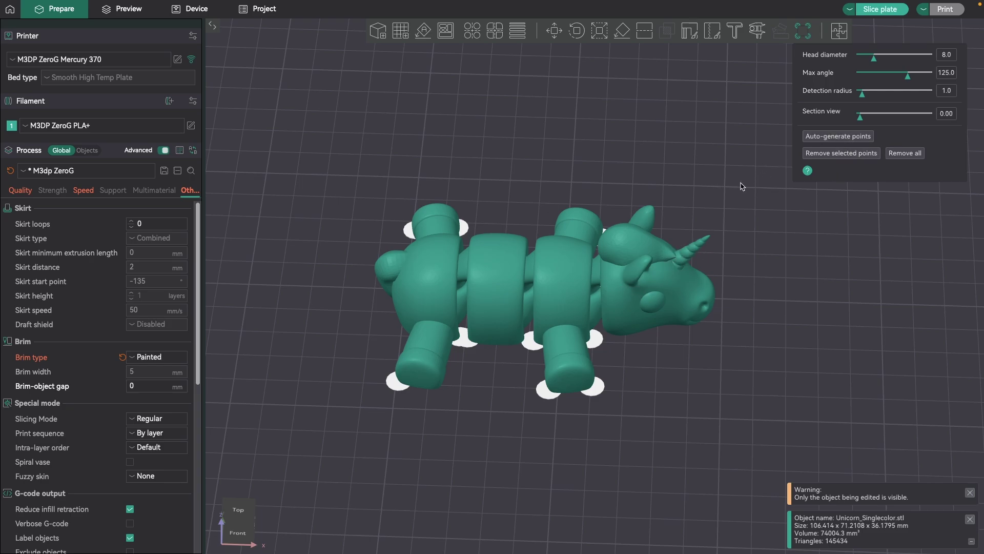
{"action": "left_click", "coordinate": [904, 154]}
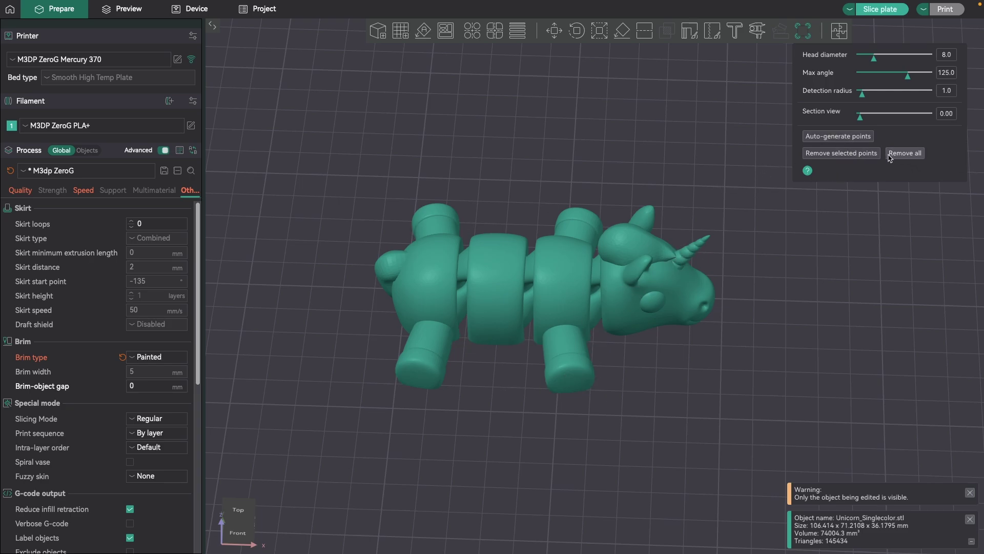
{"action": "left_click", "coordinate": [827, 136]}
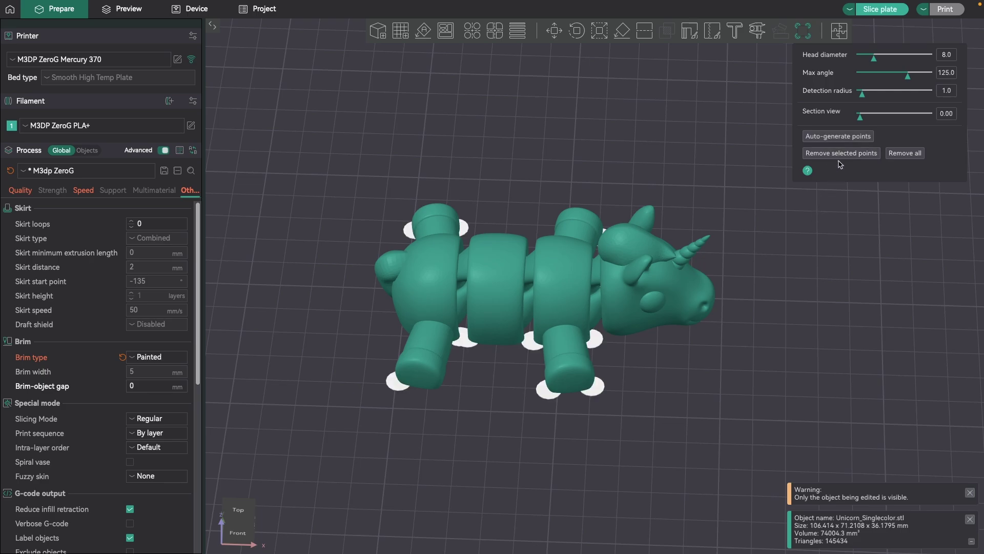
- Delete the surplus and overlapping brim ears between the body segments on the unicorn's underside
{"action": "left_click_drag", "start_coordinate": [716, 410], "coordinate": [714, 334]}
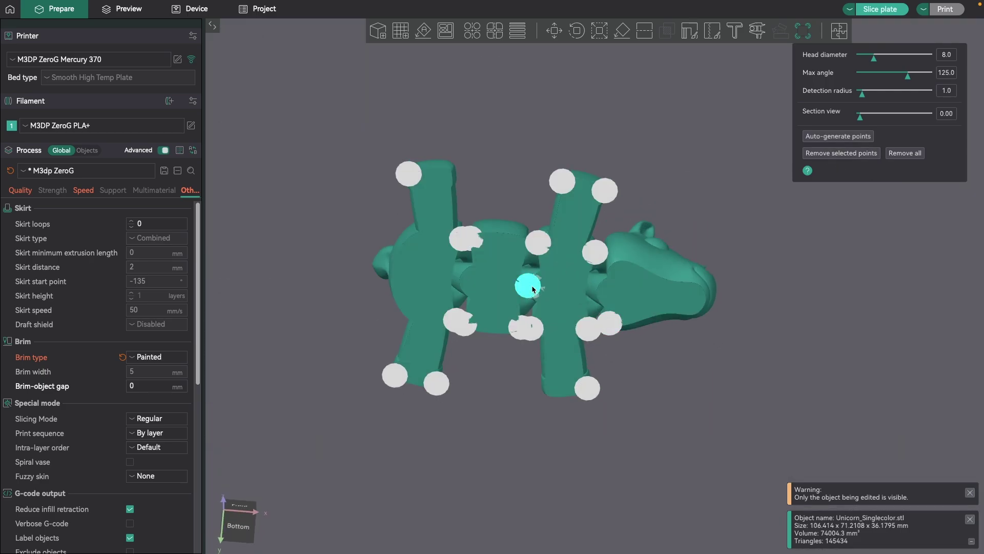
{"action": "left_click", "coordinate": [595, 252]}
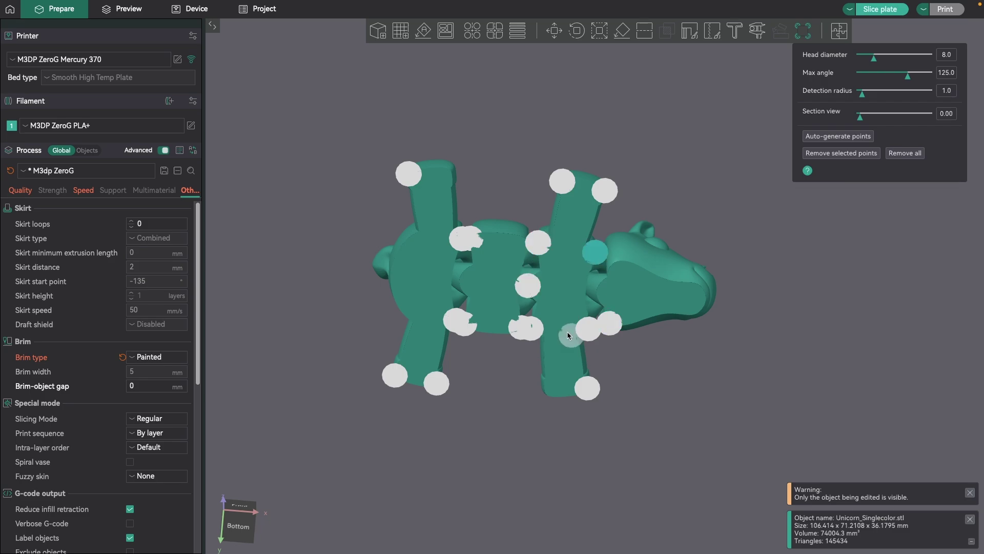
{"action": "left_click", "coordinate": [528, 285]}
{"action": "key", "text": "Delete"}
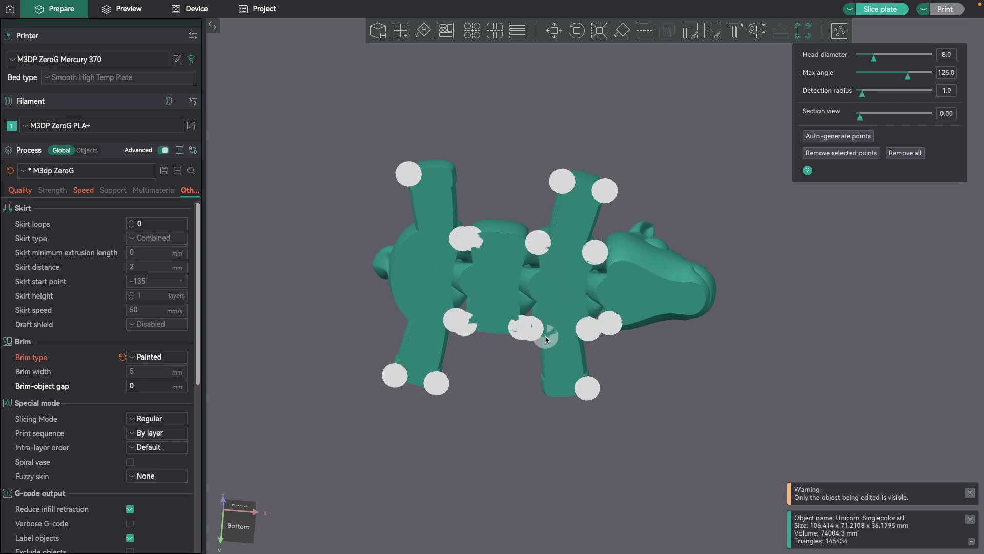
{"action": "right_click", "coordinate": [530, 329]}
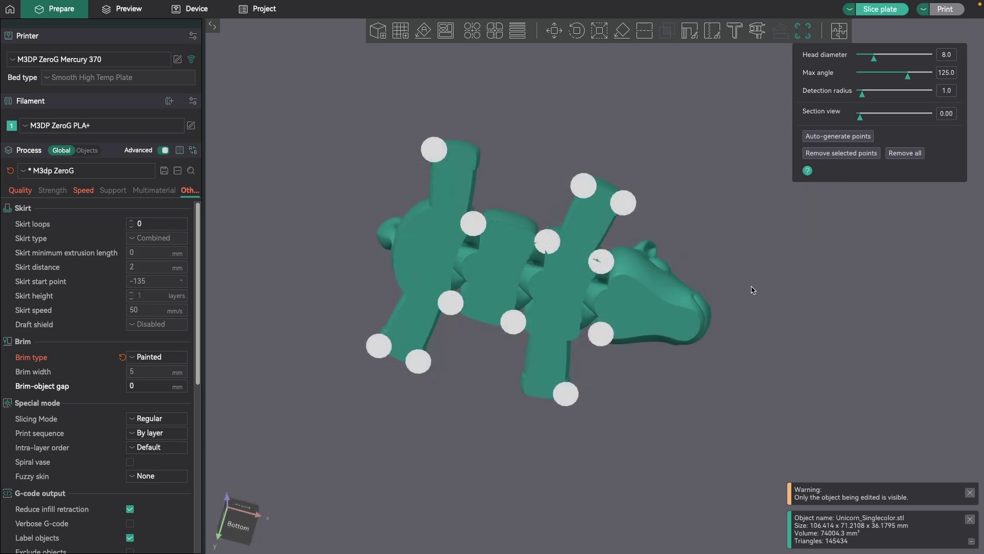
{"action": "left_click_drag", "start_coordinate": [752, 289], "coordinate": [750, 367]}
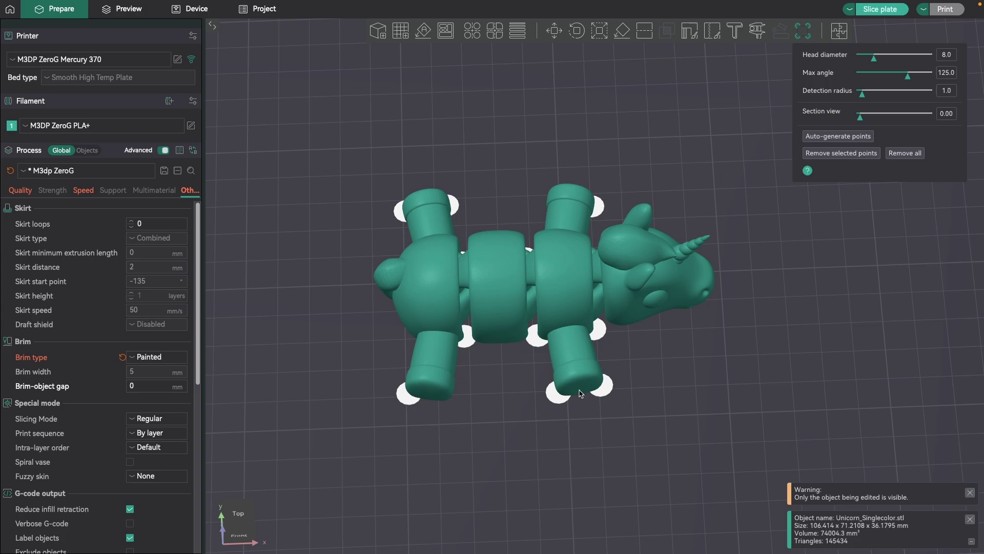
- Leave brim ear editing and delete the unicorn, keeping only the Z Lead screw upper bracket on the plate
{"action": "left_click_drag", "start_coordinate": [547, 431], "coordinate": [549, 420]}
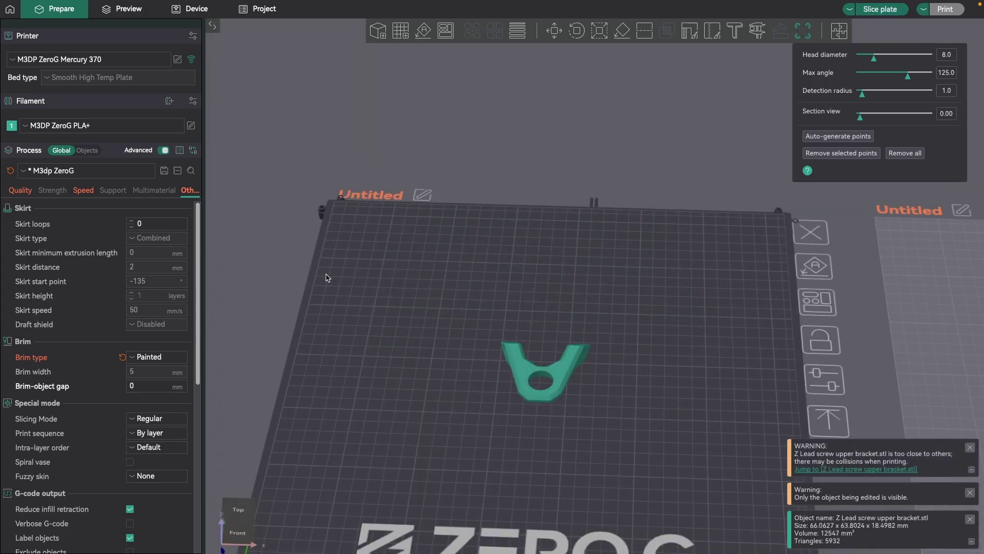
{"action": "scroll", "coordinate": [402, 432], "scroll_direction": "up", "scroll_amount": 5}
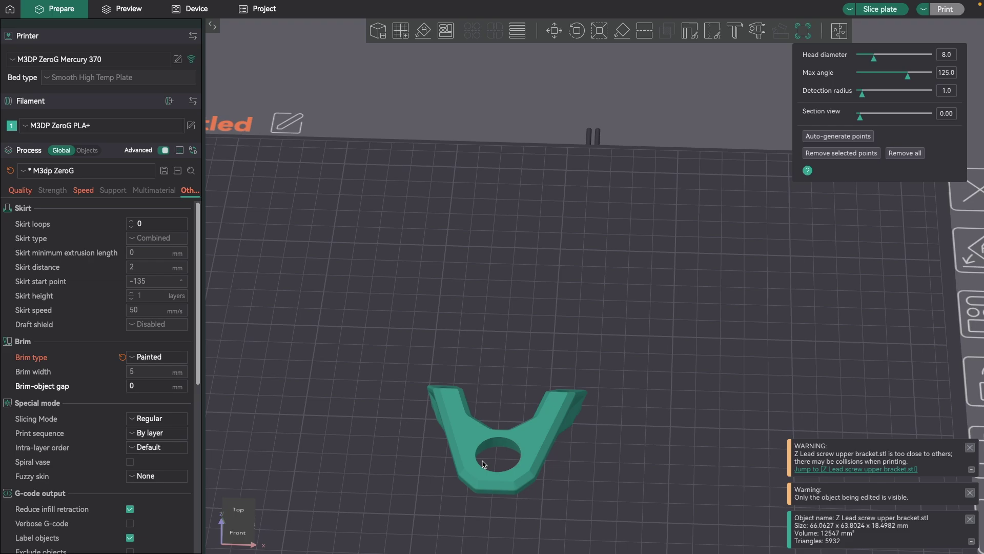
{"action": "left_click_drag", "start_coordinate": [493, 523], "coordinate": [510, 467]}
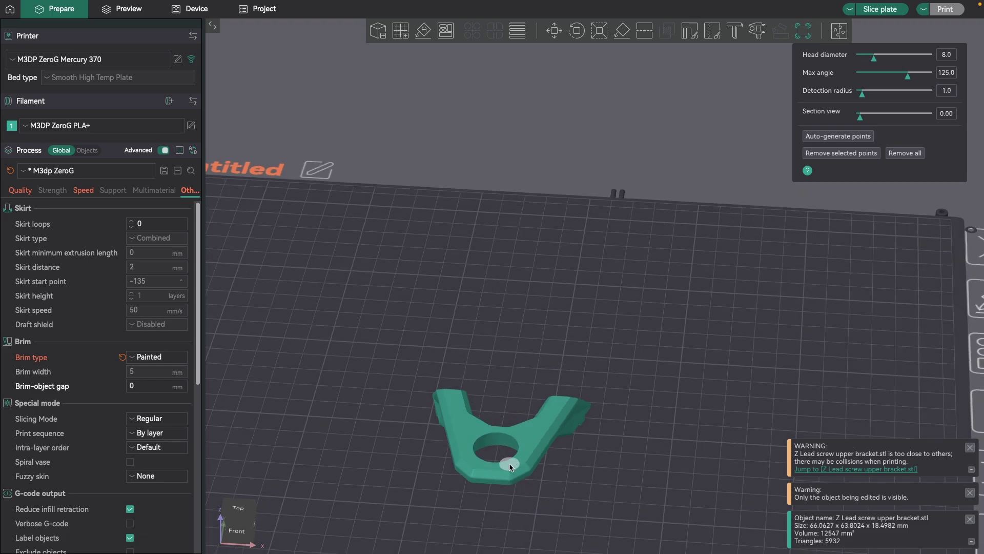
{"action": "left_click", "coordinate": [801, 31]}
{"action": "left_click", "coordinate": [620, 434]}
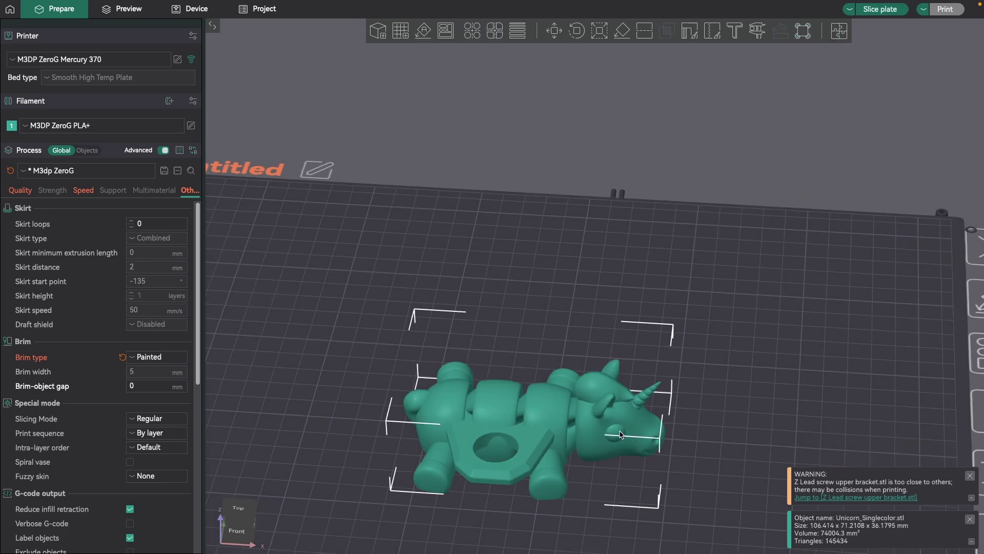
{"action": "key", "text": "Delete"}
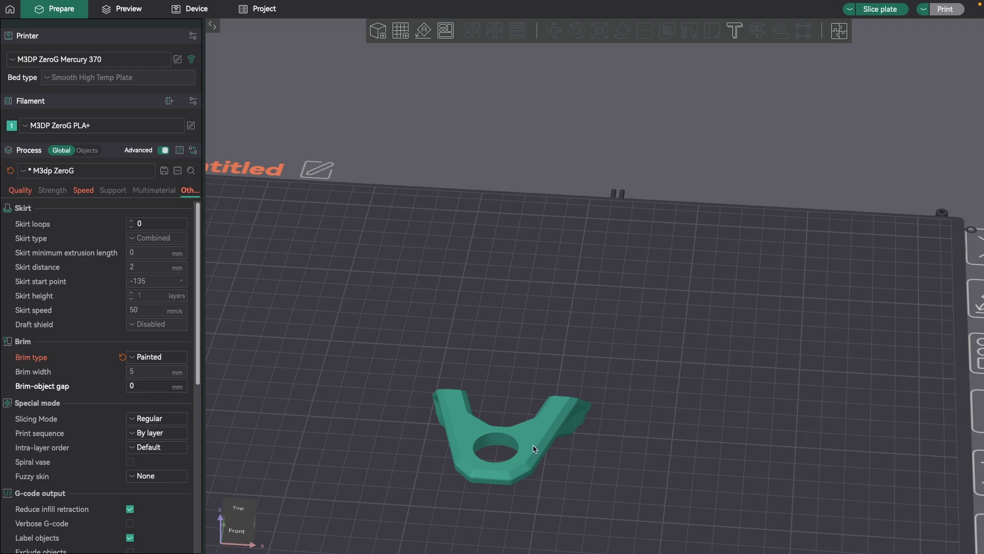
- Auto-orient the Z Lead screw upper bracket on the plate and inspect its new orientation
{"action": "left_click", "coordinate": [535, 447]}
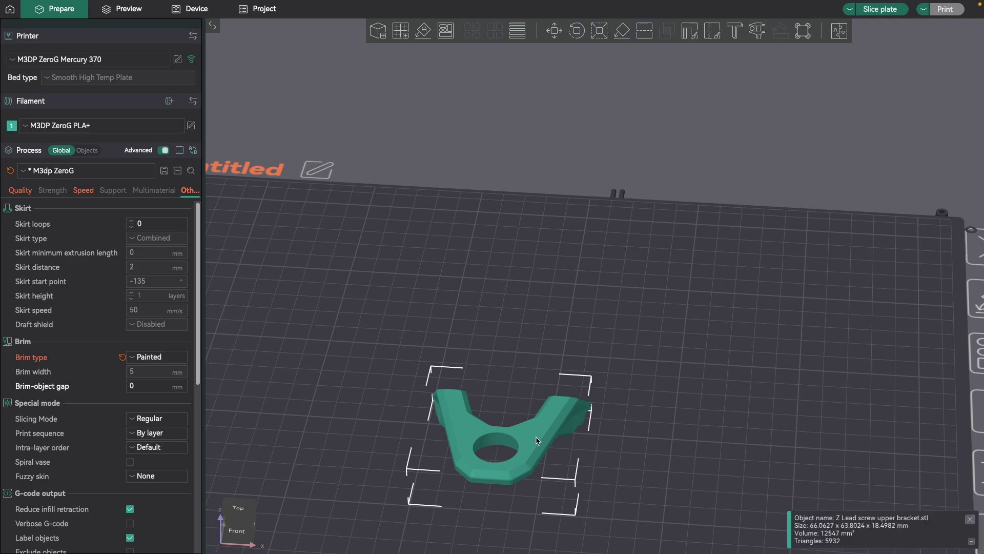
{"action": "left_click", "coordinate": [424, 32]}
{"action": "left_click_drag", "start_coordinate": [609, 519], "coordinate": [574, 450]}
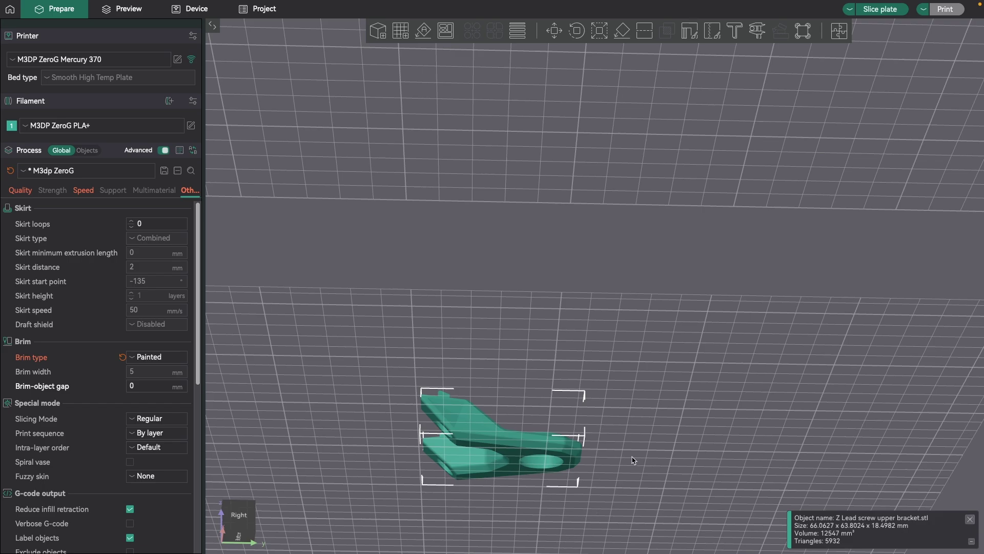
{"action": "left_click_drag", "start_coordinate": [635, 456], "coordinate": [688, 496]}
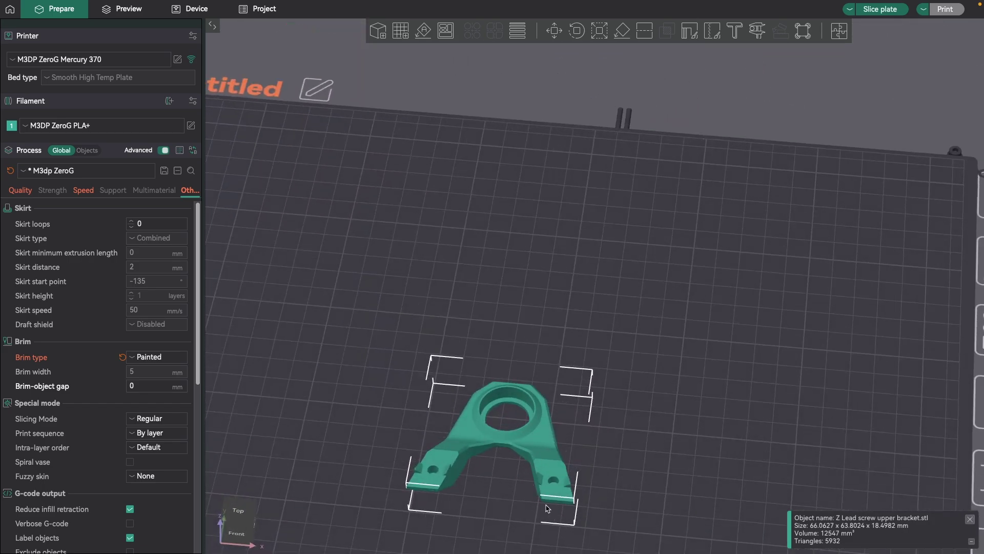
{"action": "left_click_drag", "start_coordinate": [658, 474], "coordinate": [633, 470]}
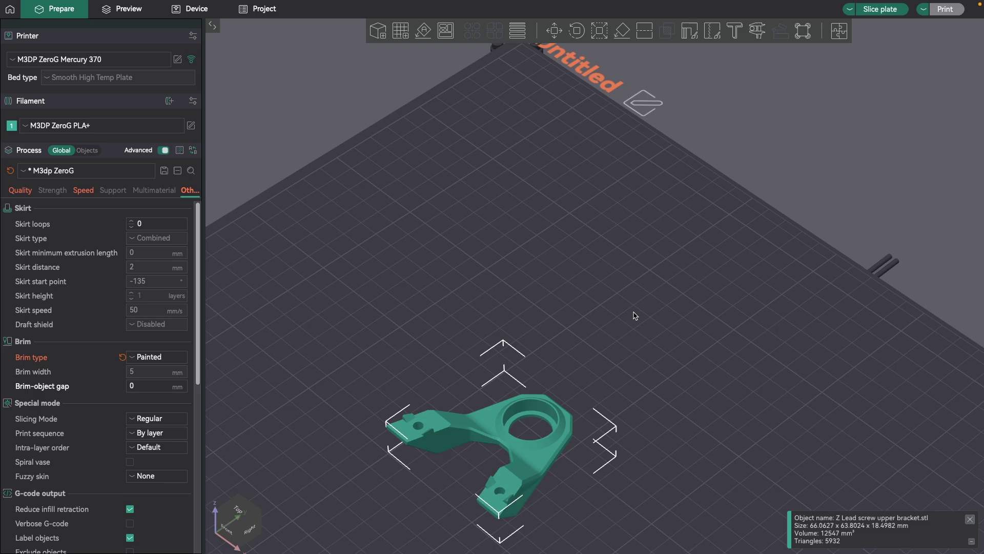
{"action": "left_click_drag", "start_coordinate": [615, 441], "coordinate": [621, 448]}
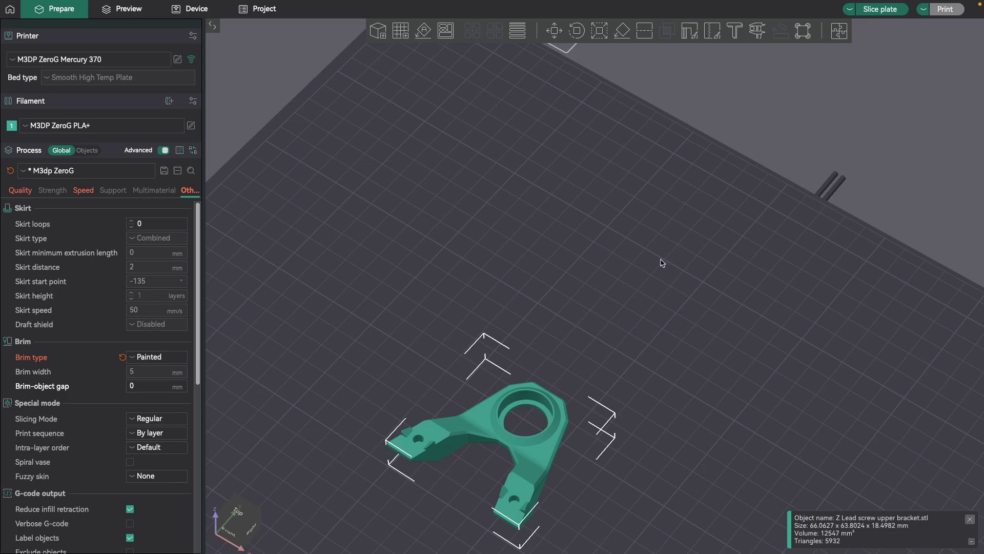
{"action": "left_click_drag", "start_coordinate": [753, 415], "coordinate": [738, 402]}
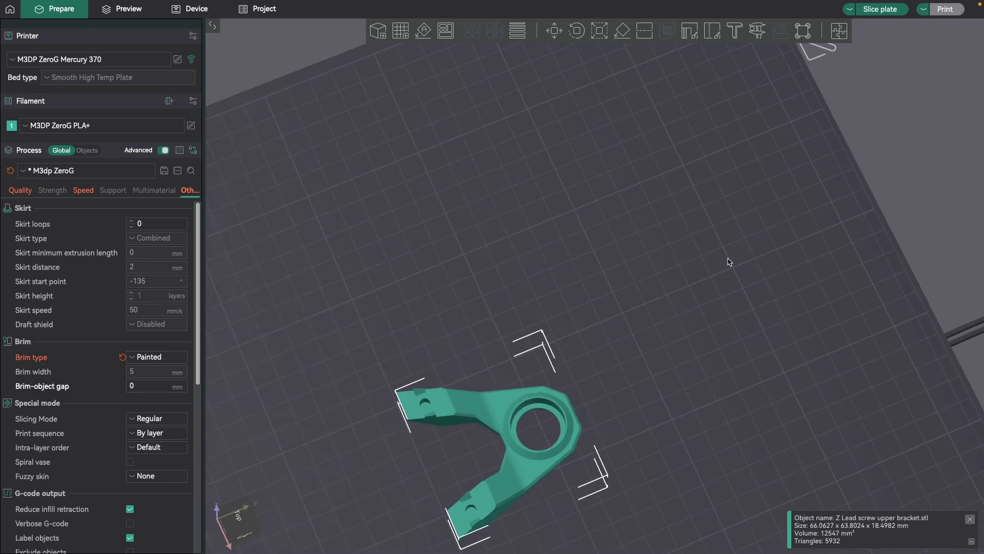